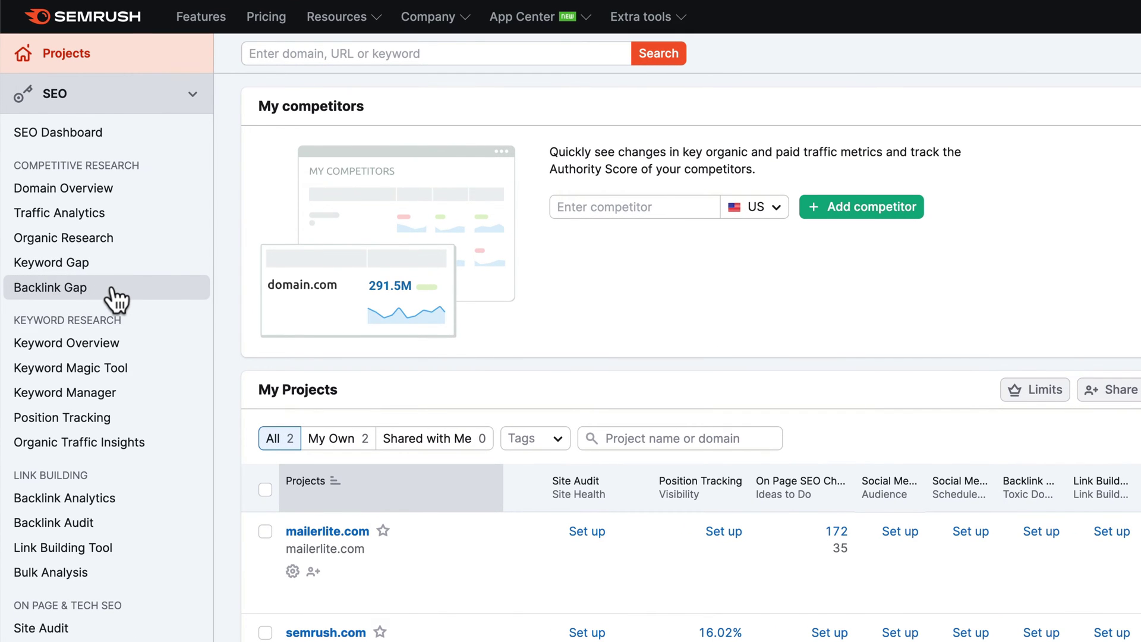
Open the Backlink Gap tool and enter mailerlite.com as your own domain
click(113, 292)
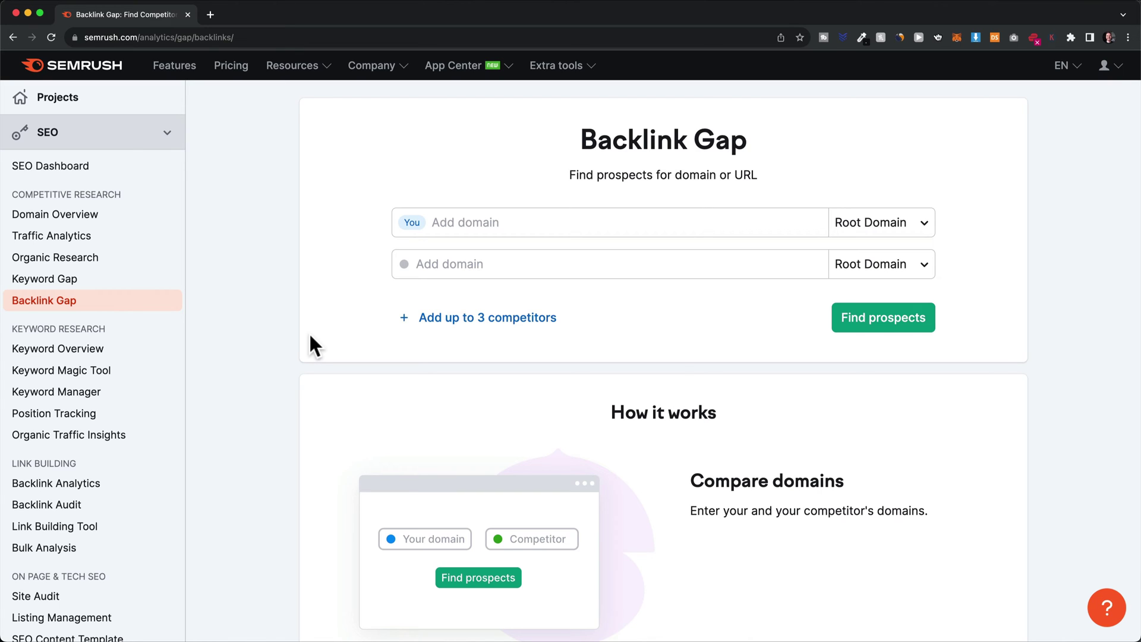
click(499, 221)
text(mailerlite.com)
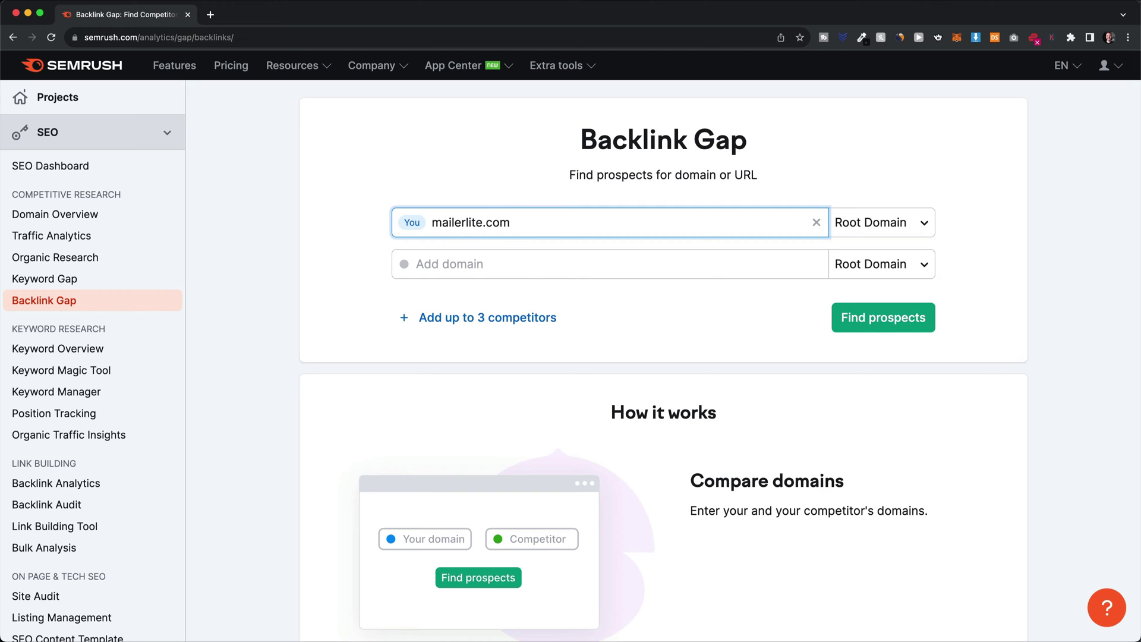
Add convertkit.com, activecampaign.com, subscribepage.com and getresponse.com as competitors and find prospects
click(483, 266)
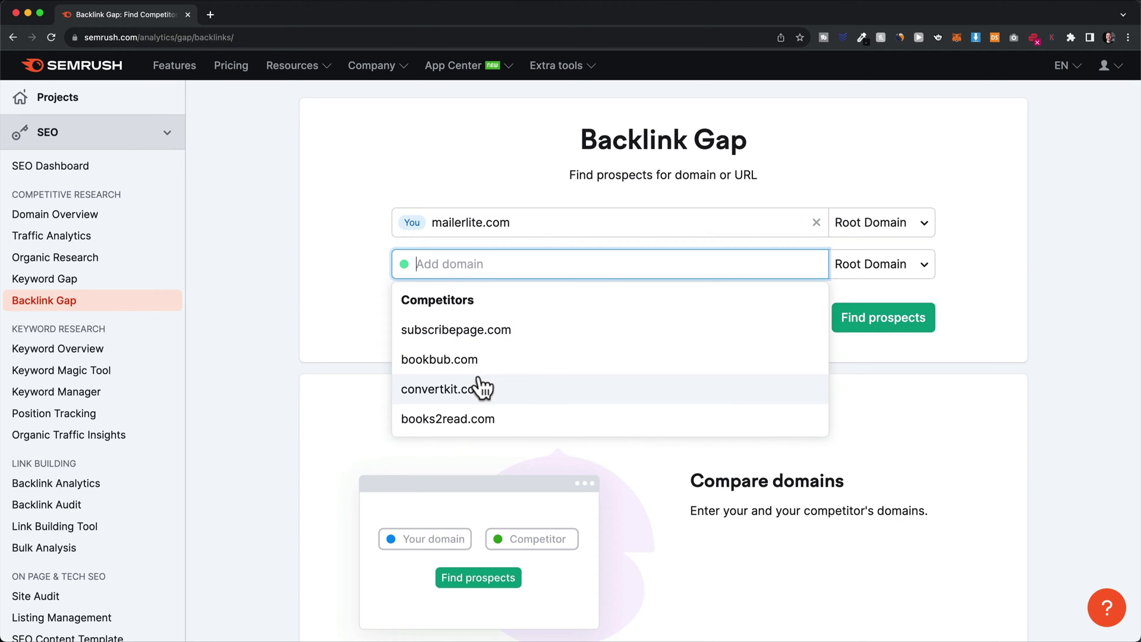
click(475, 387)
click(508, 315)
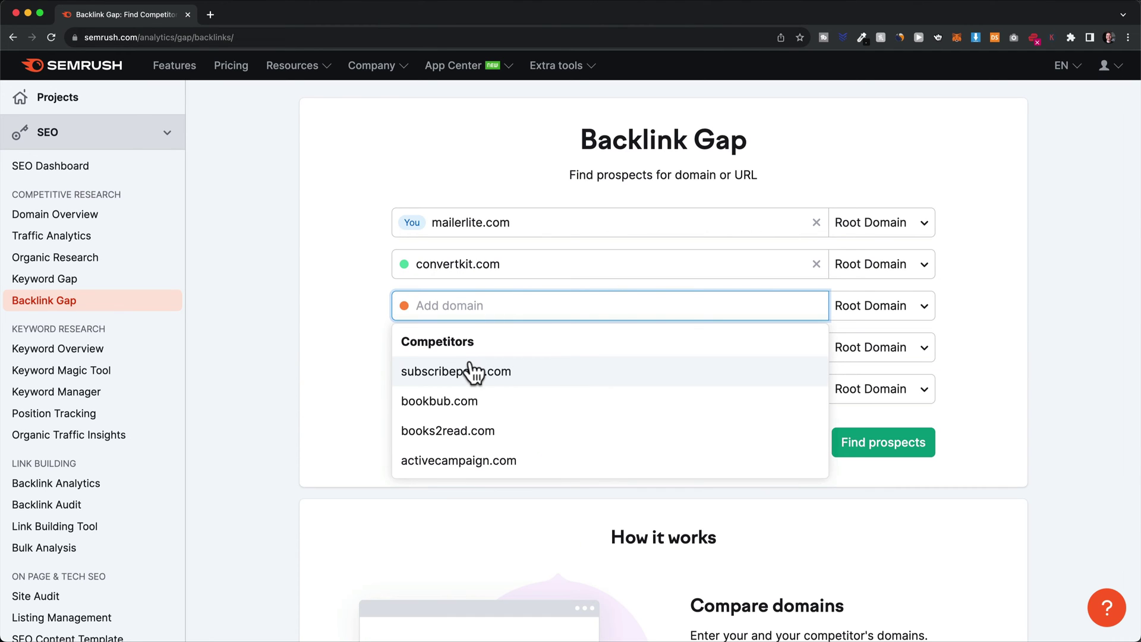
click(480, 463)
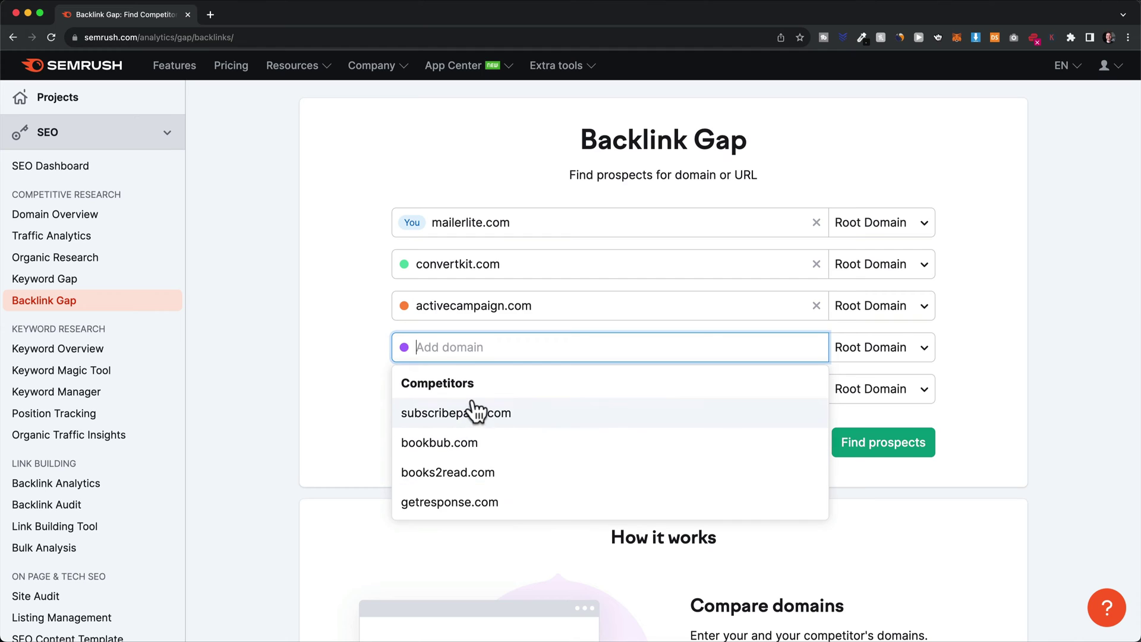
click(474, 413)
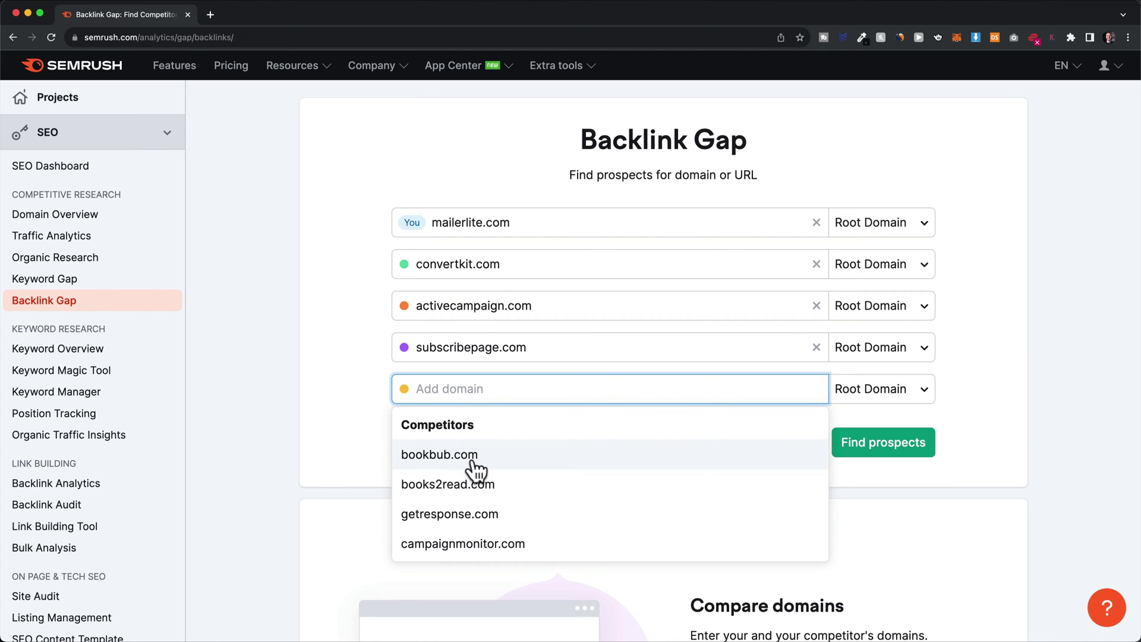
click(469, 514)
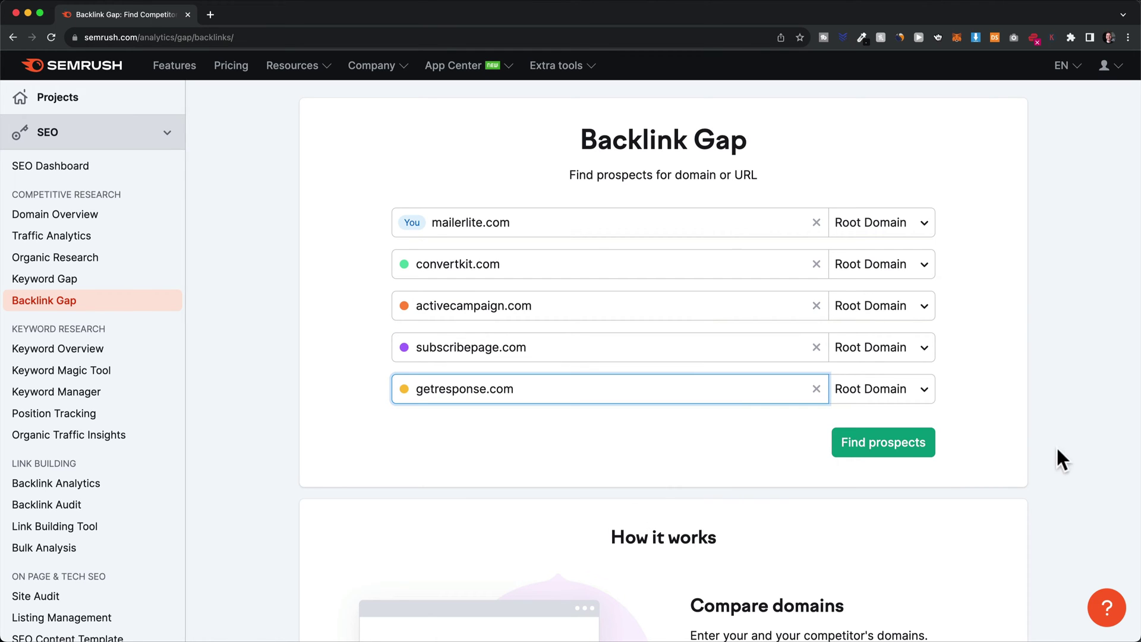
click(888, 450)
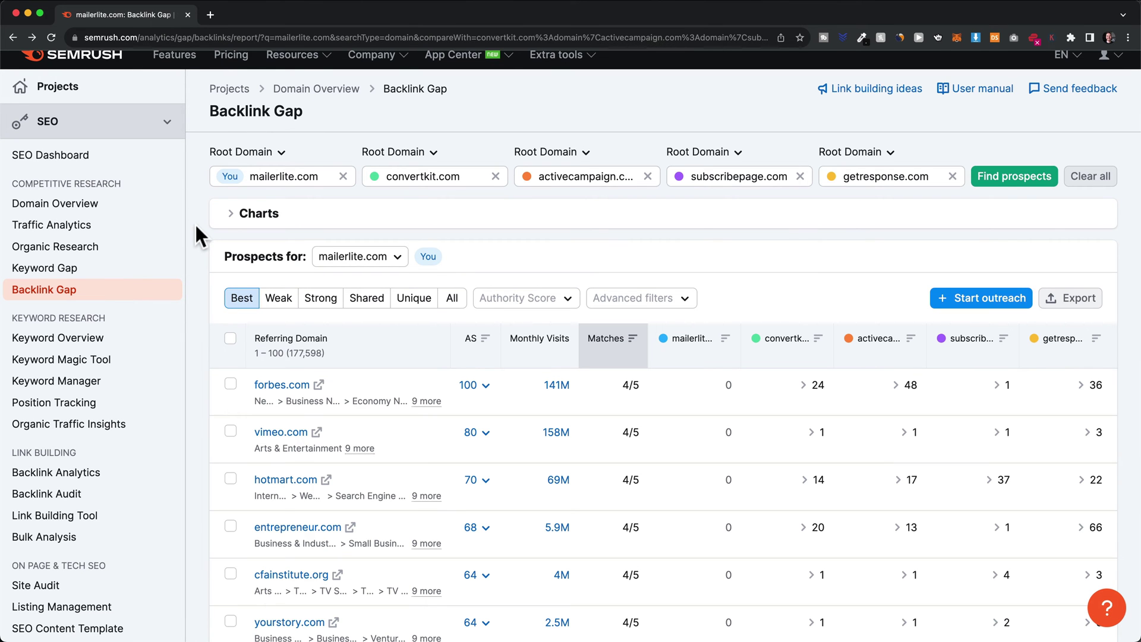
Expand the Charts panel to inspect the Authority Score and Referring Domains trends
click(229, 215)
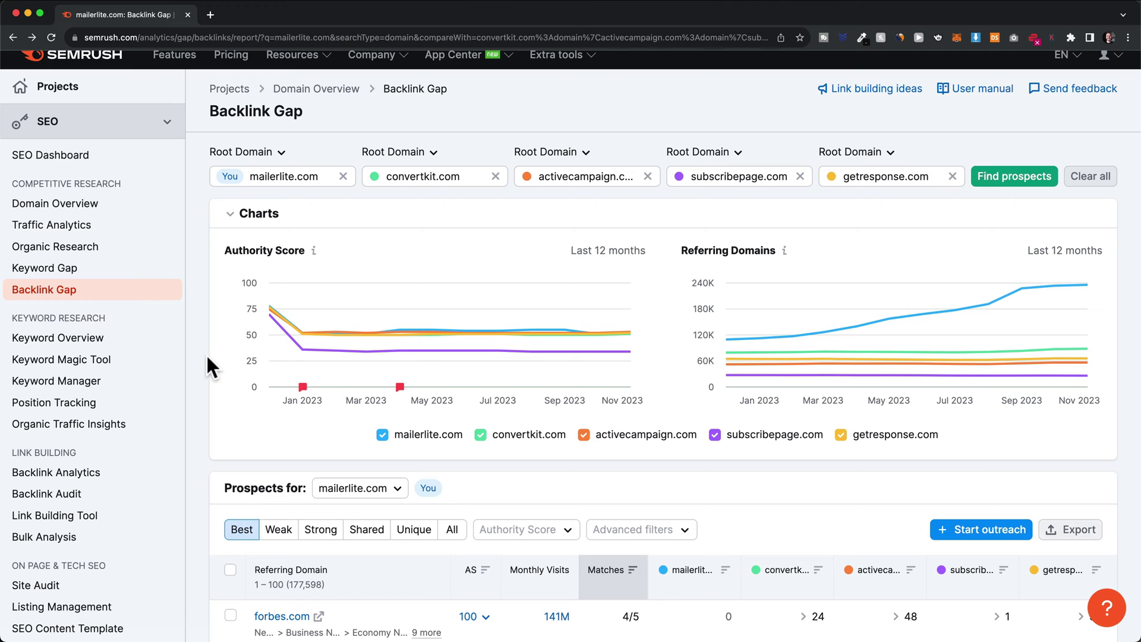
mouse_move(412, 340)
mouse_move(783, 320)
click(257, 214)
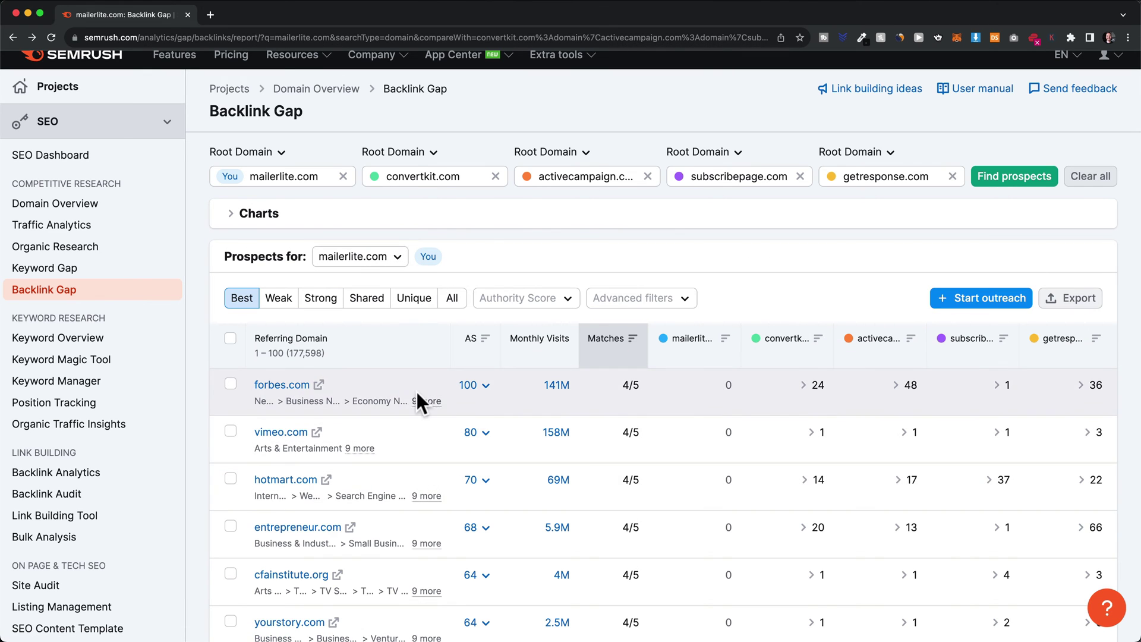
scroll(468, 354, down, 3)
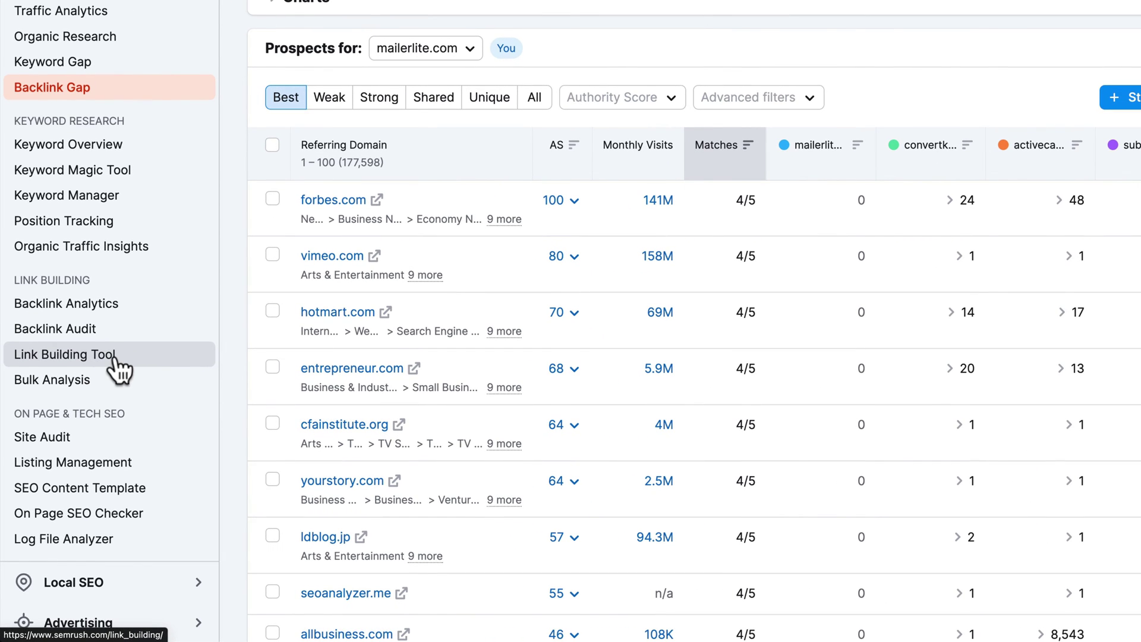
Start a Link Building project for mailerlite.com with the suggested keywords and competitors
click(116, 357)
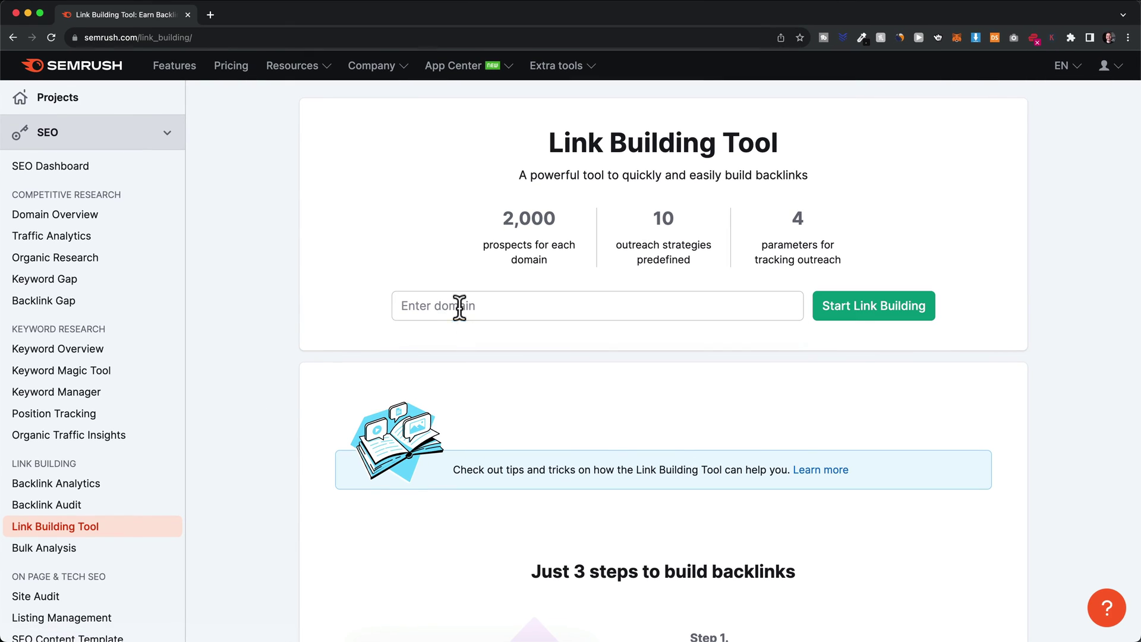
click(459, 306)
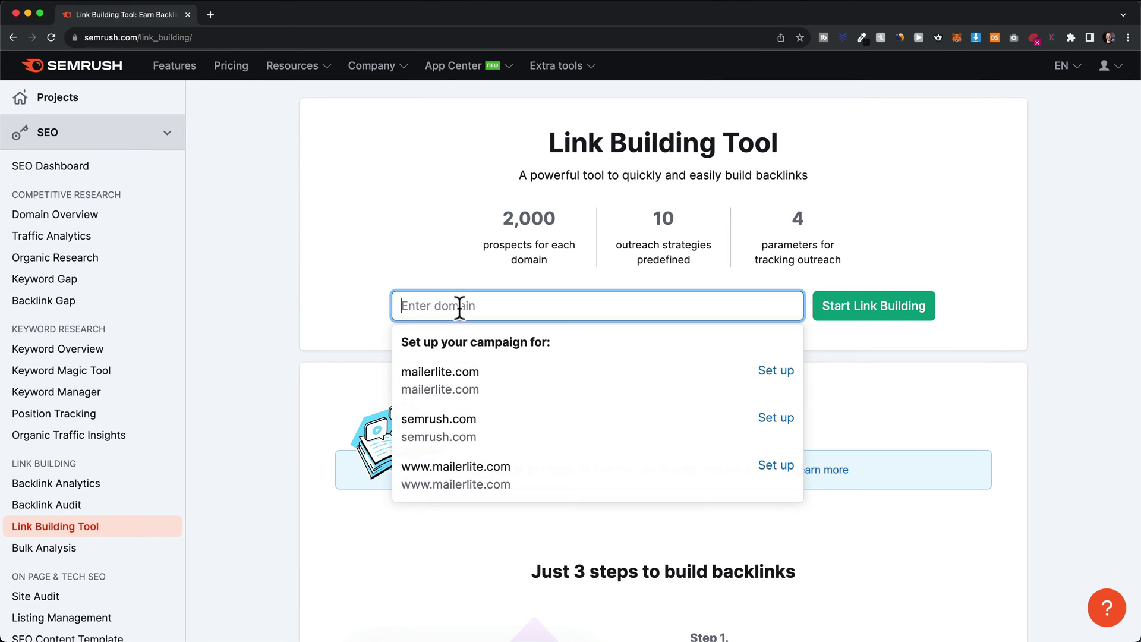
click(454, 392)
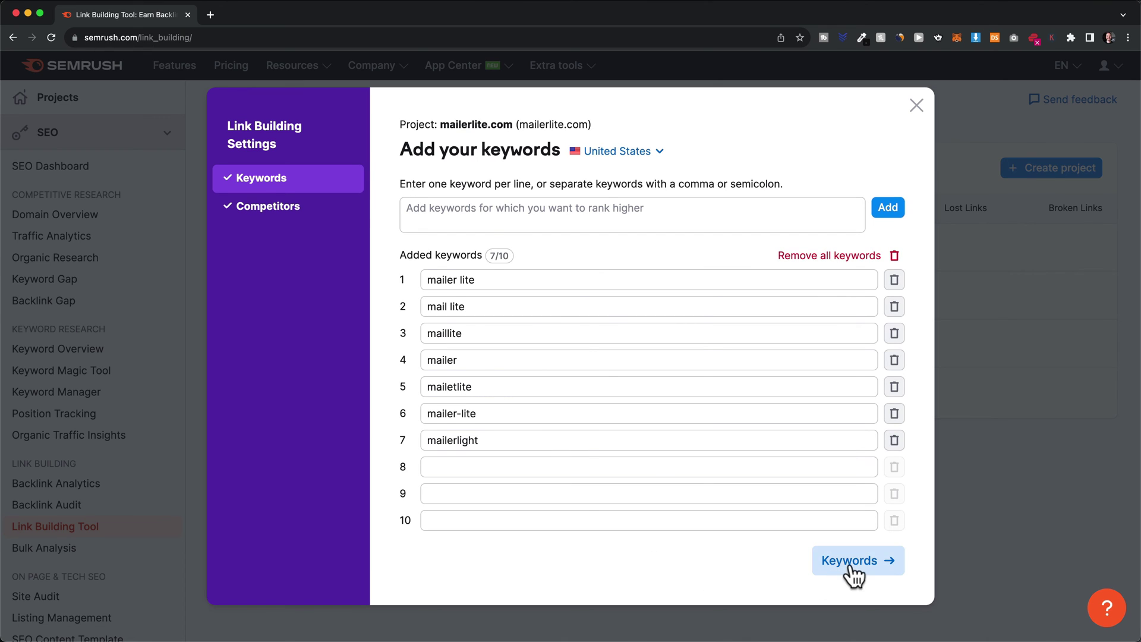
click(853, 567)
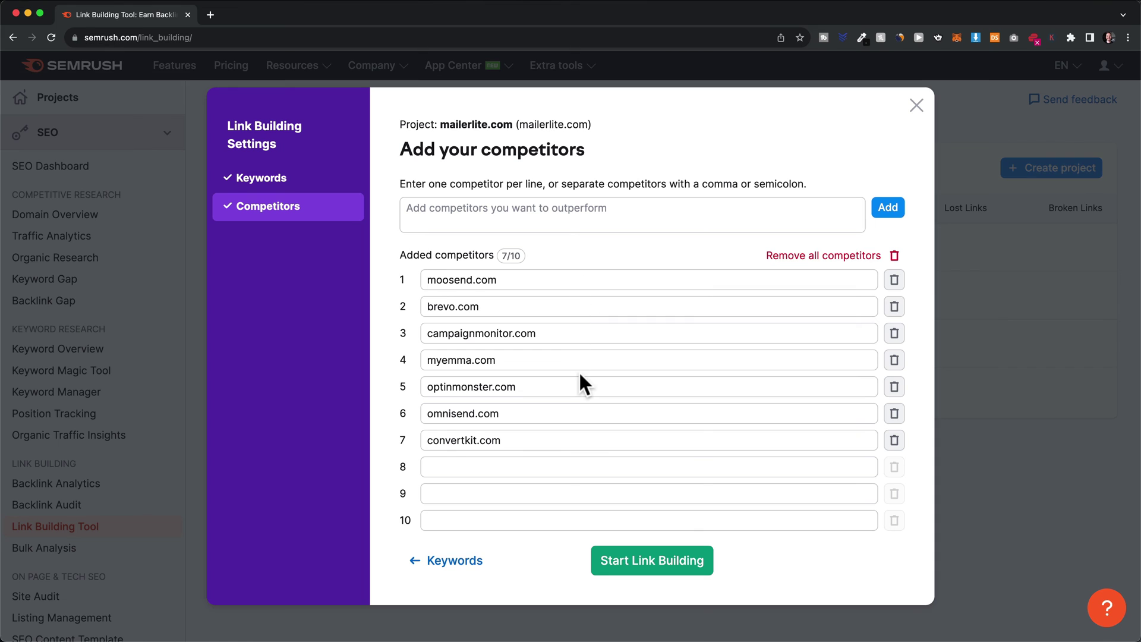
click(691, 568)
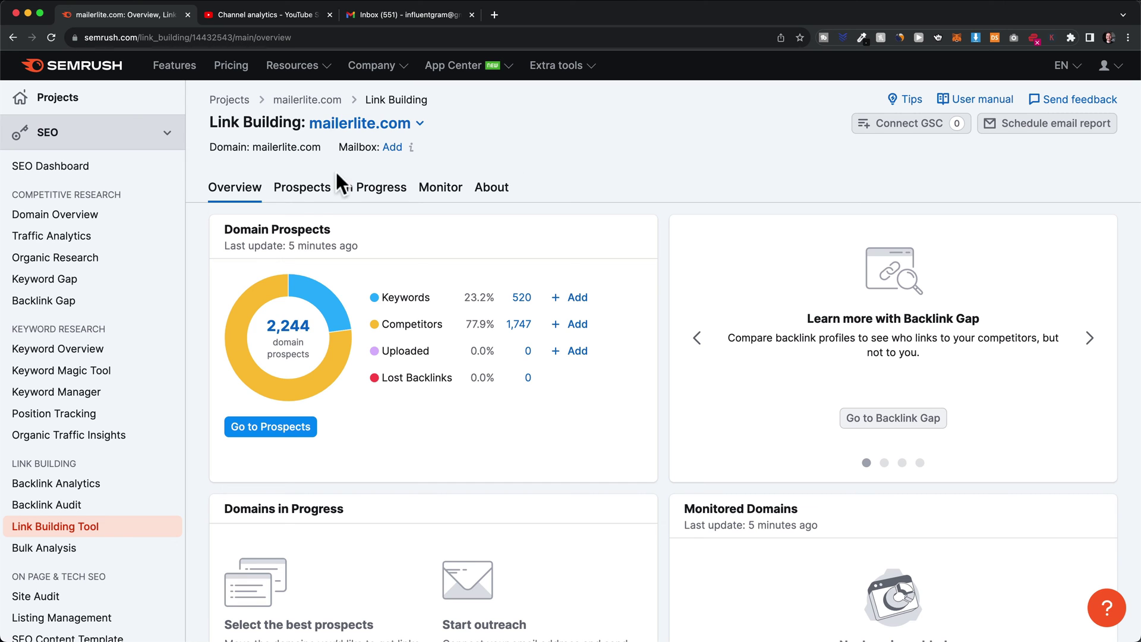
Browse the domain prospects list, then filter it to keyword-sourced prospects
click(303, 192)
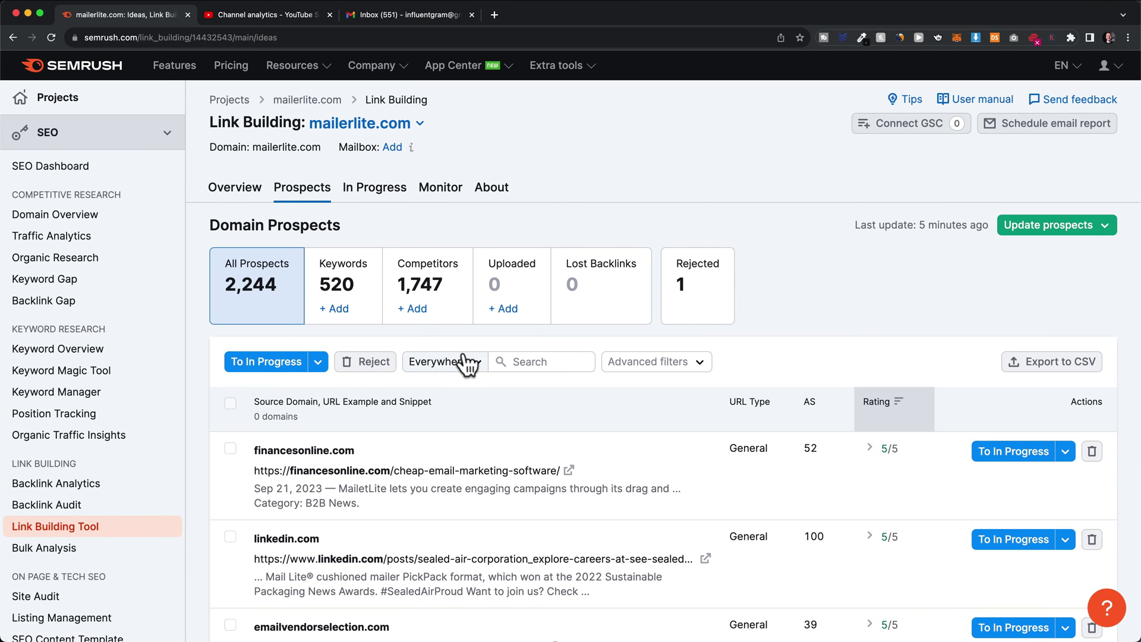
scroll(473, 359, down, 5)
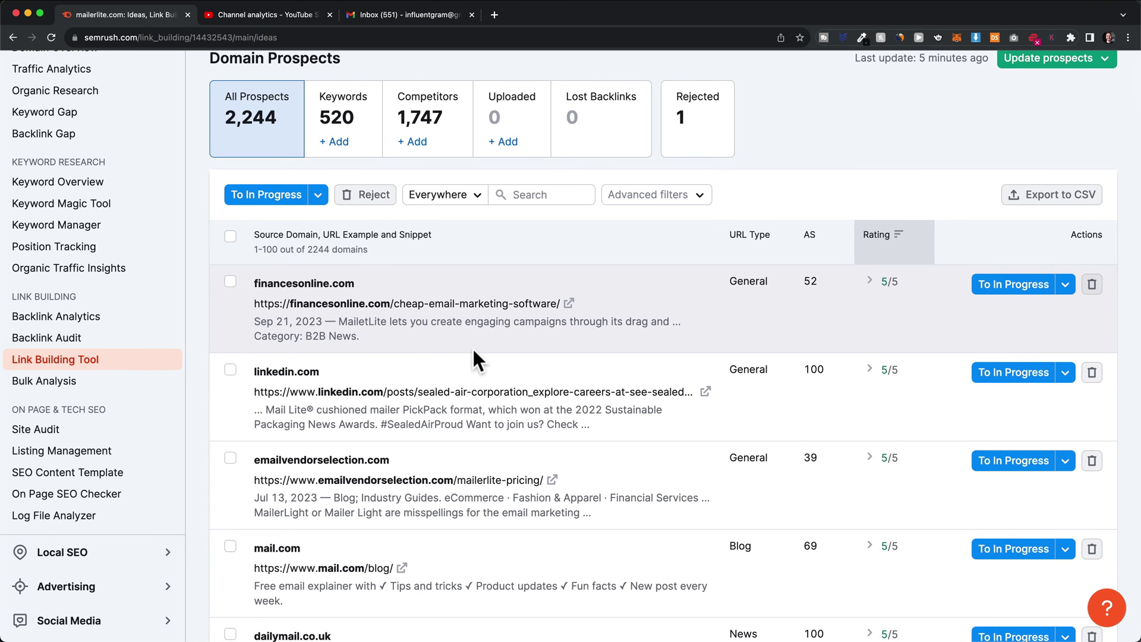
scroll(472, 347, up, 1)
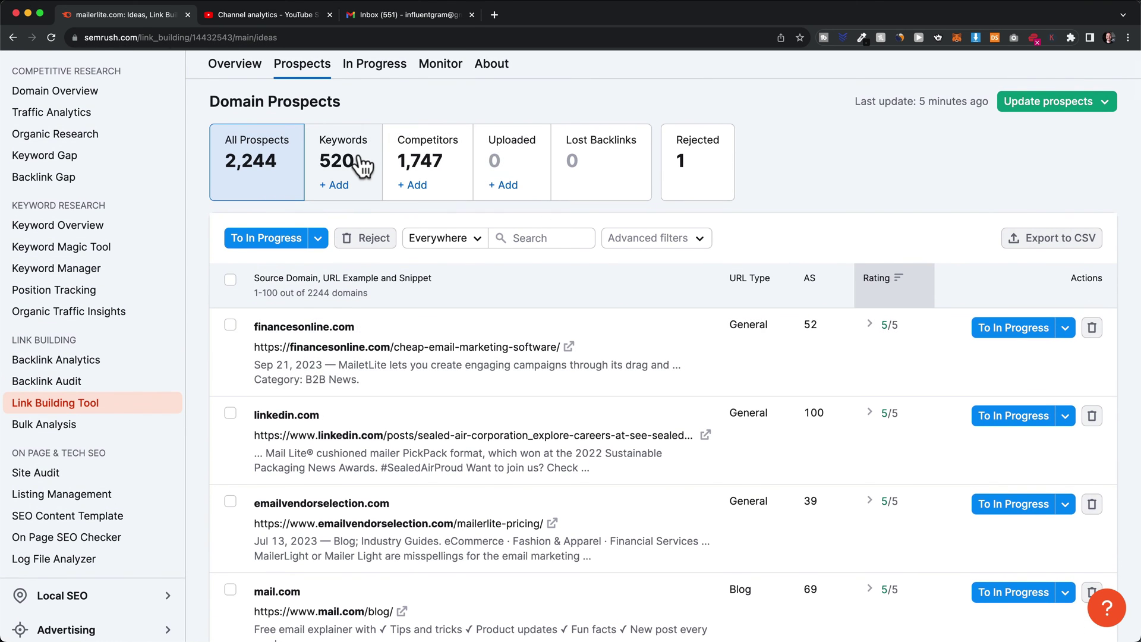
click(363, 167)
scroll(360, 166, down, 2)
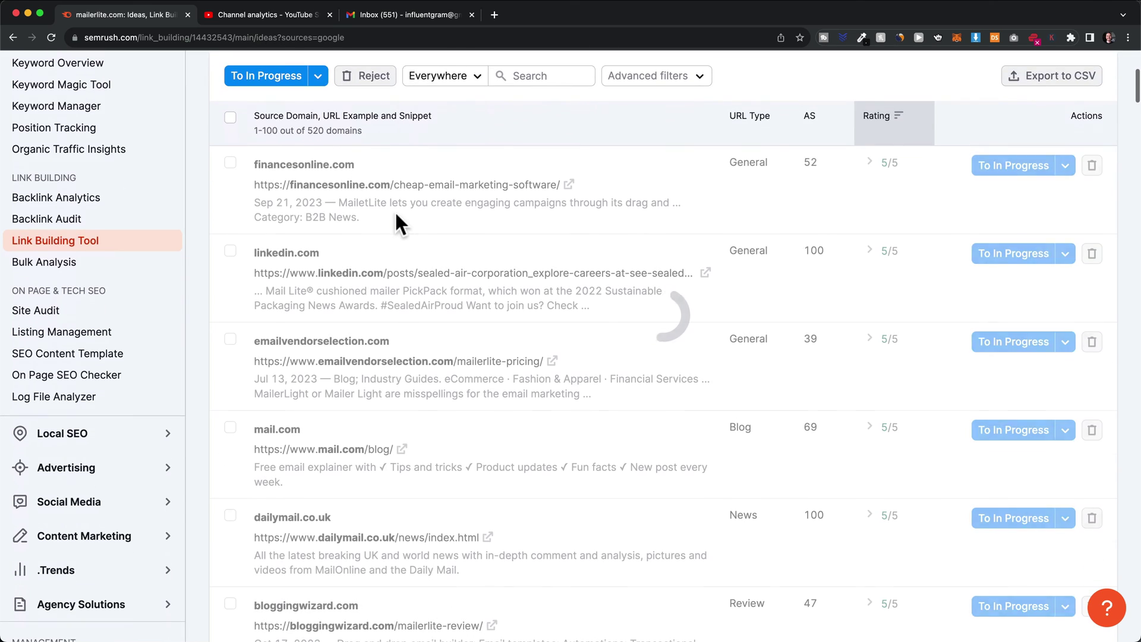
scroll(404, 220, up, 1)
Filter to competitor-sourced prospects and move emailvendorselection.com to In Progress
click(431, 134)
scroll(428, 138, down, 2)
scroll(428, 138, down, 1)
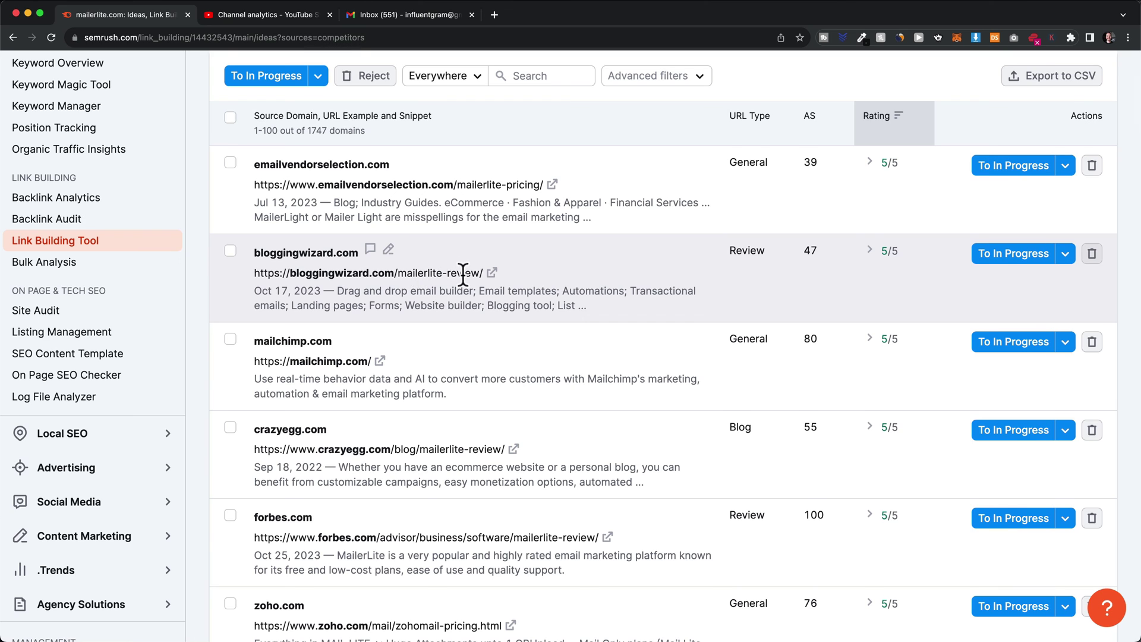
scroll(463, 276, up, 1)
scroll(463, 276, up, 1)
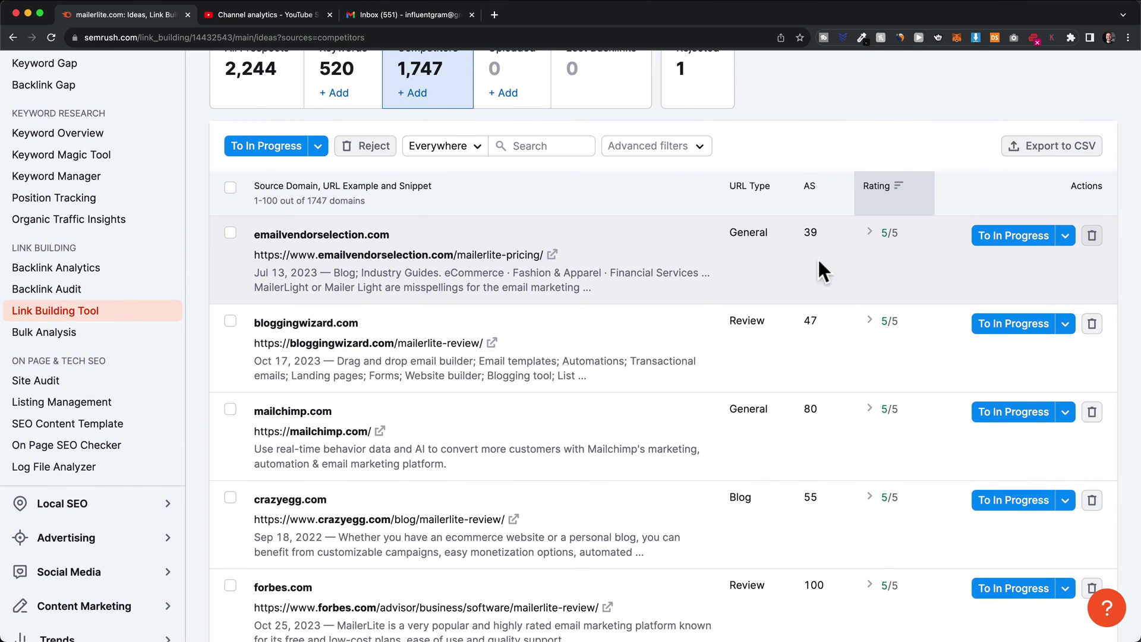
click(1011, 237)
scroll(759, 248, down, 2)
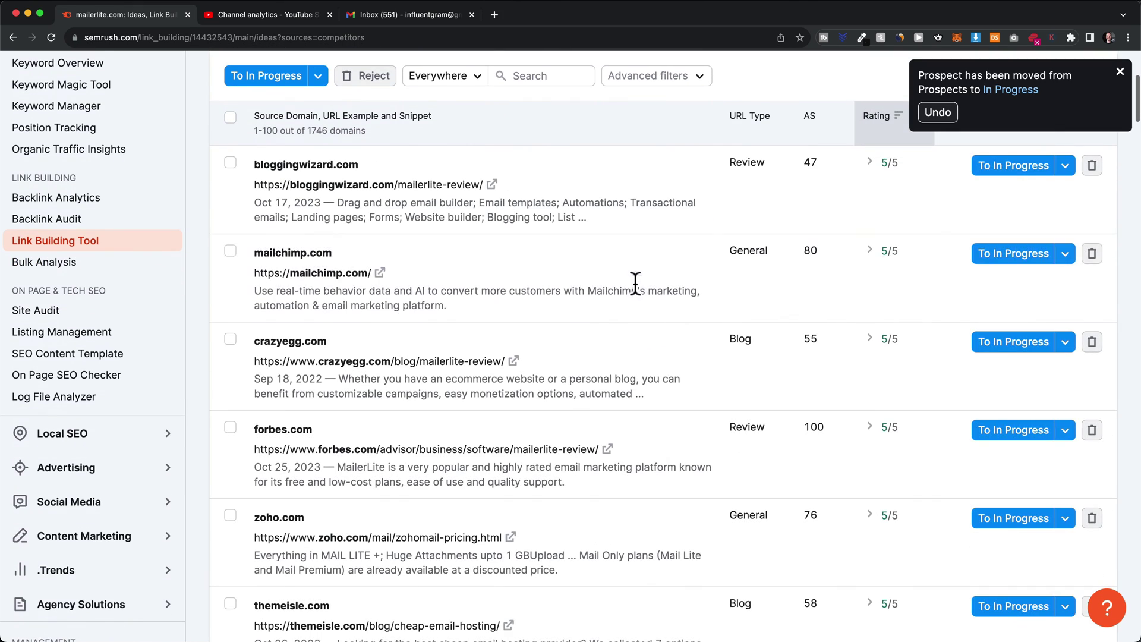
scroll(635, 283, up, 5)
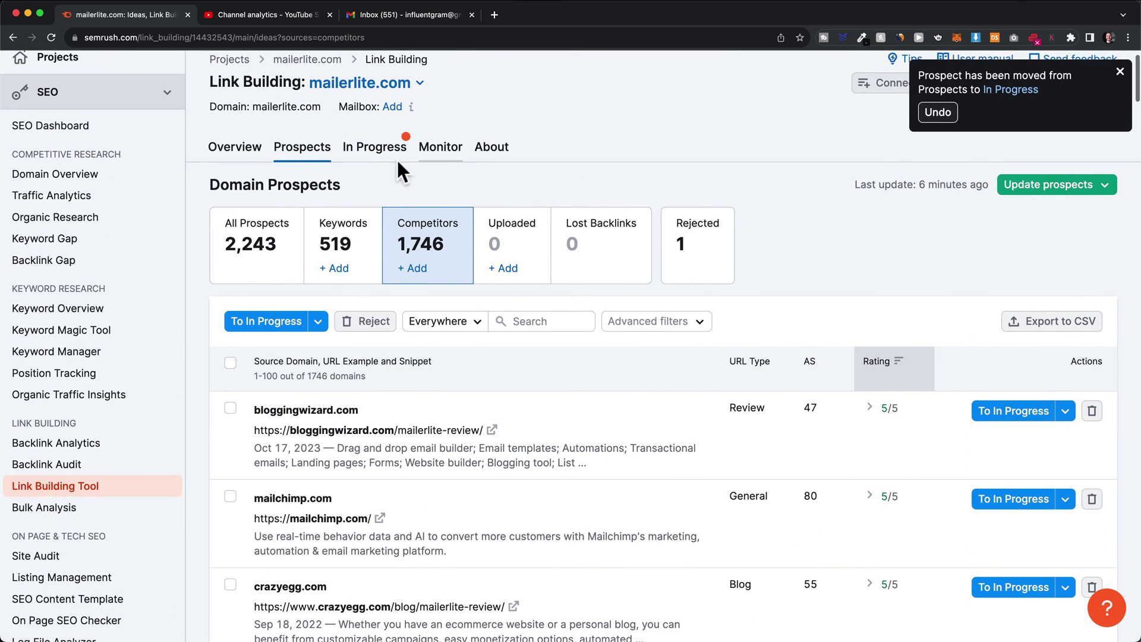
From the In Progress list, open an outreach email draft to emailvendorselection.com
click(396, 164)
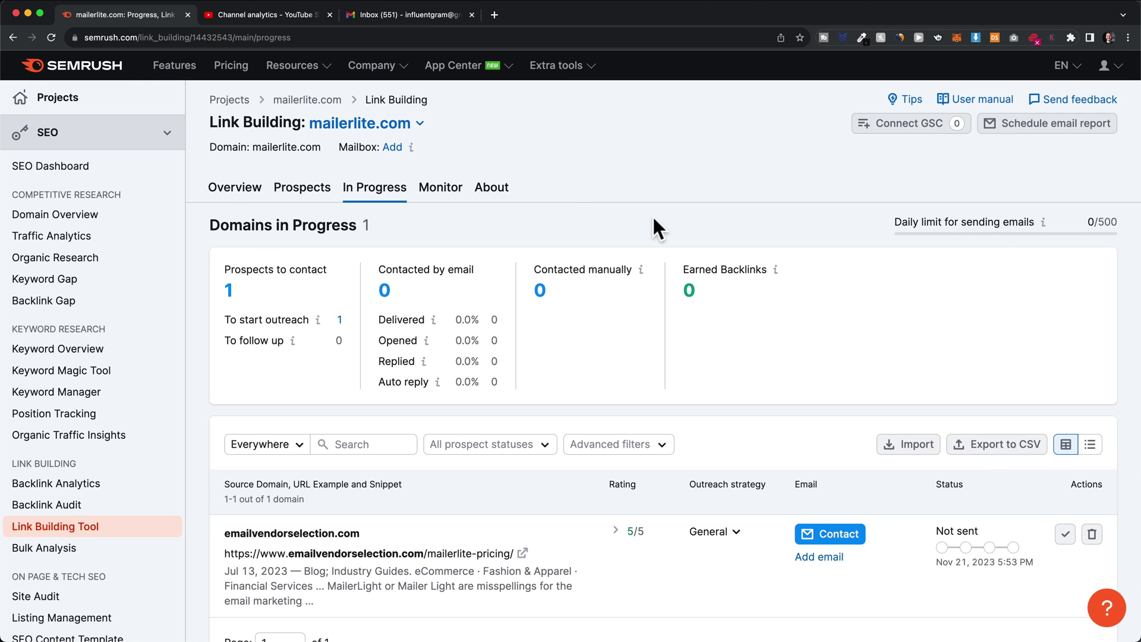
scroll(654, 222, down, 3)
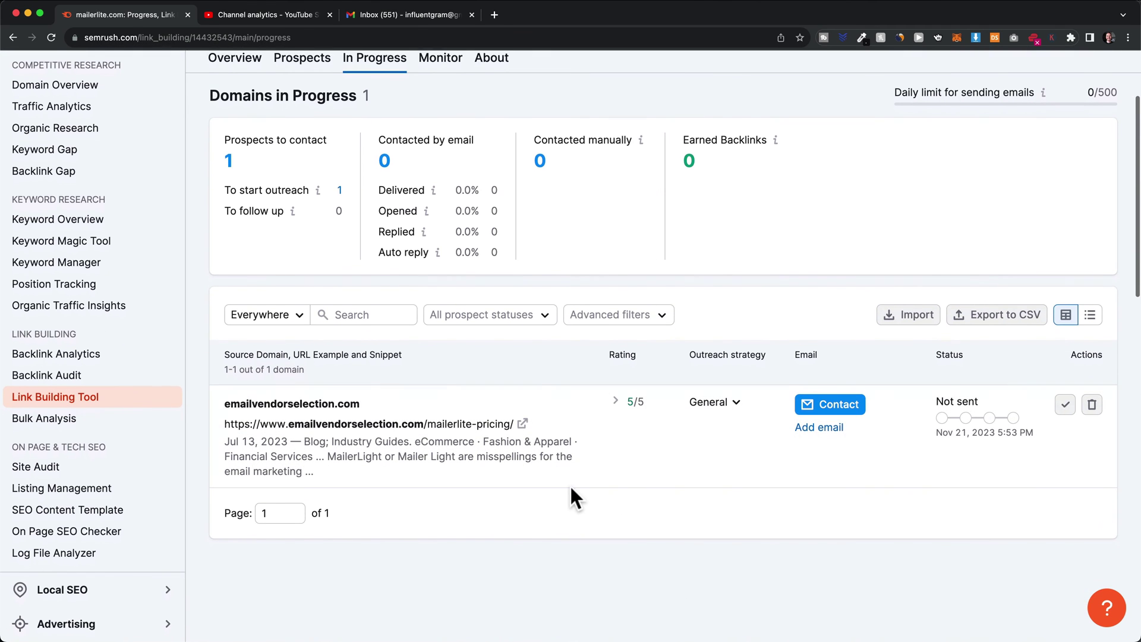
scroll(568, 484, down, 1)
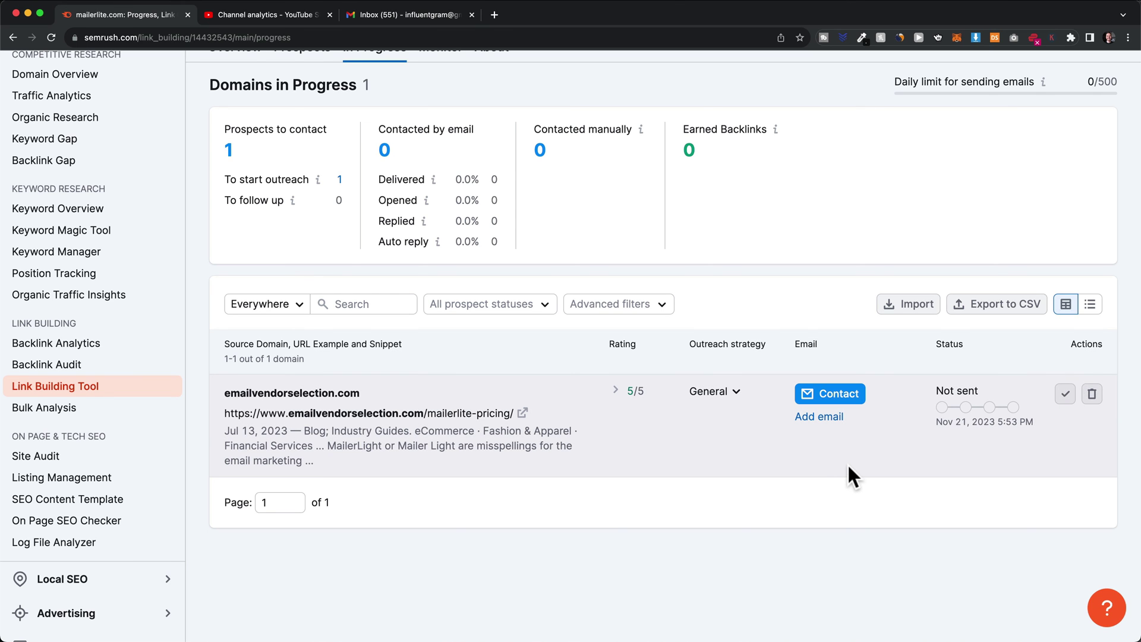
click(830, 393)
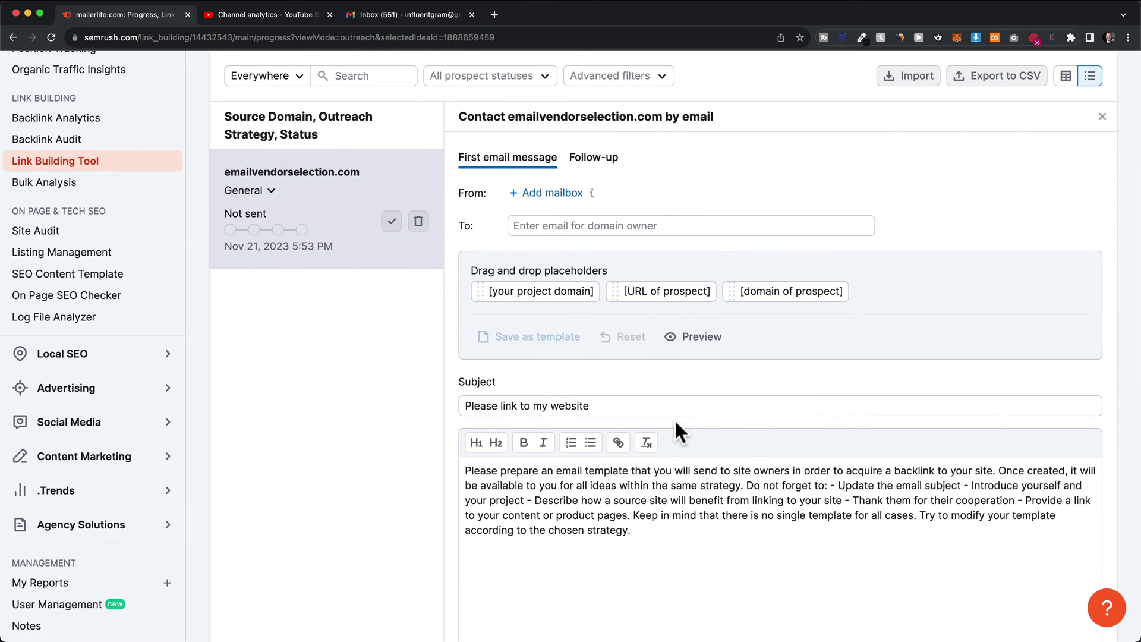